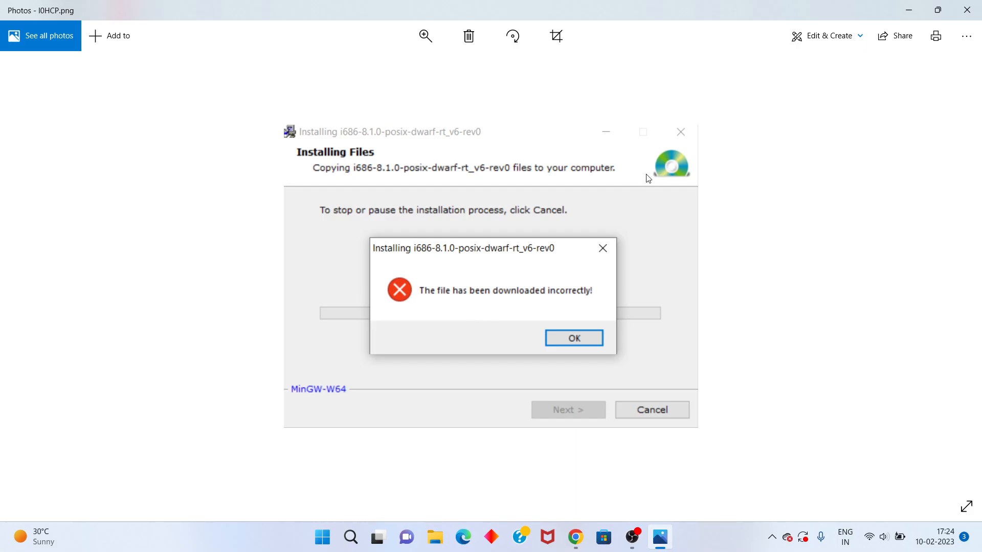
Leave the error screenshot, switch to Chrome and search the web for "mingw w64 download".
click(899, 5)
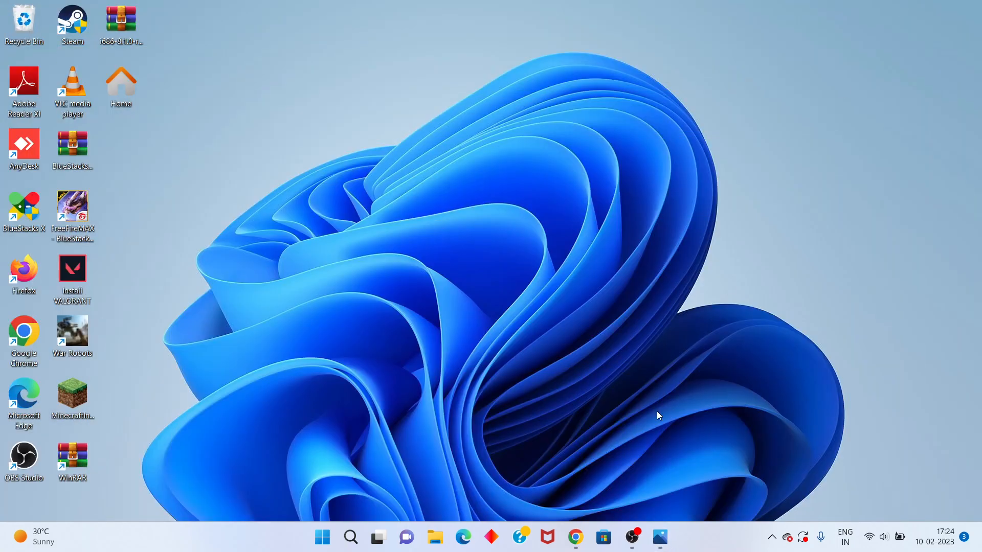
click(575, 540)
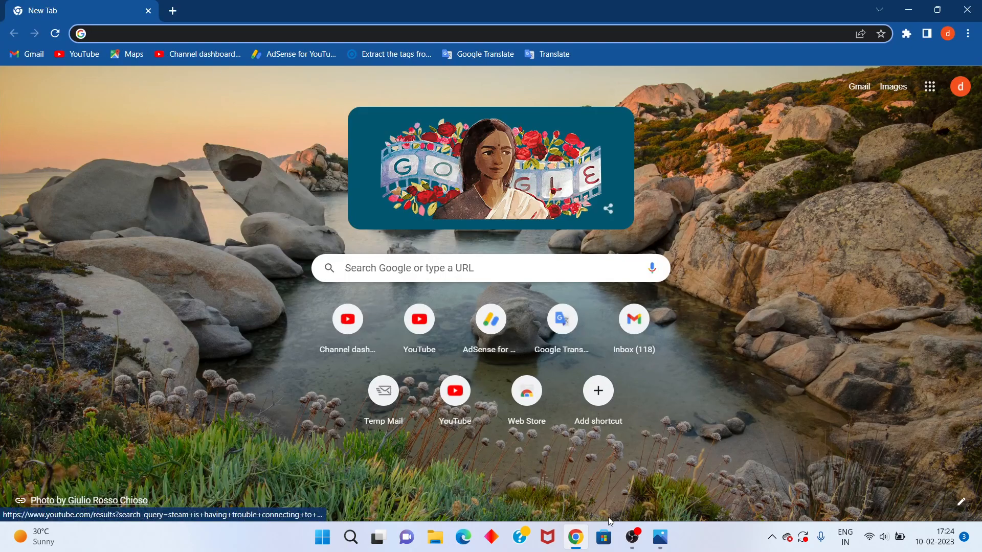
click(667, 544)
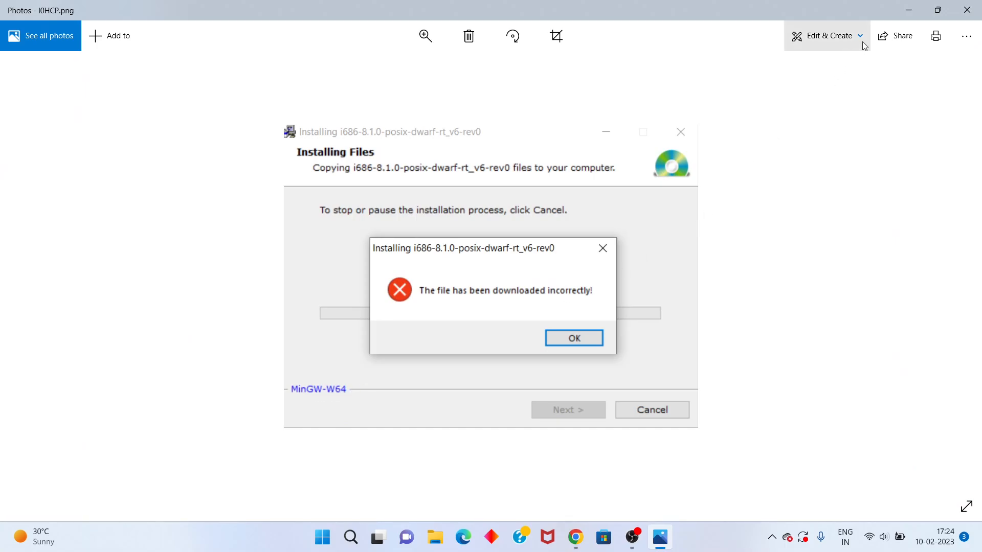
click(909, 10)
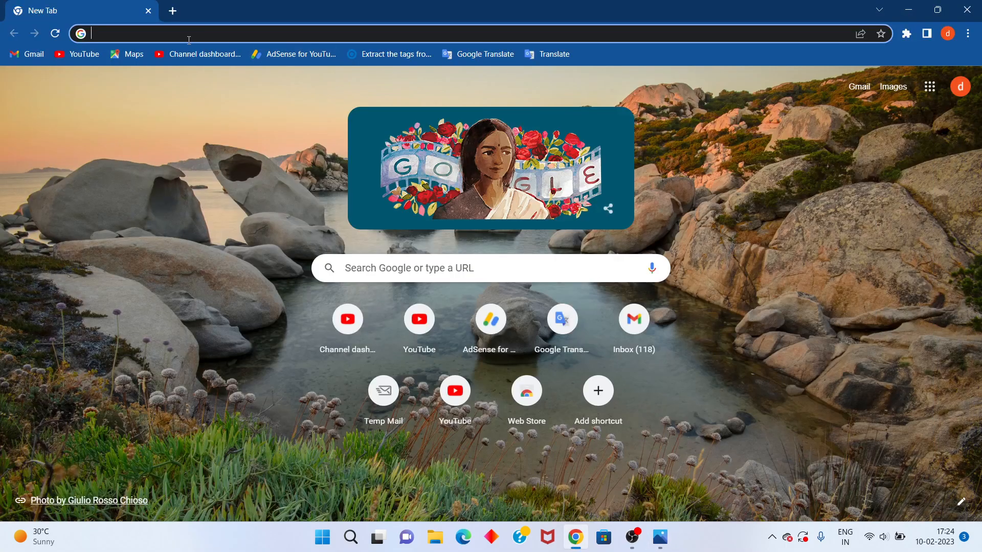
text(min)
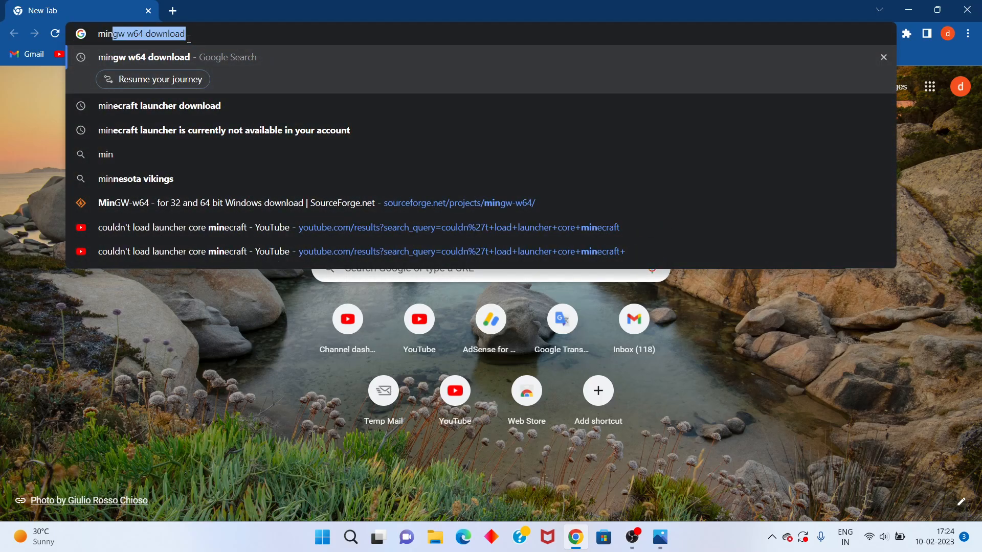
text(gw)
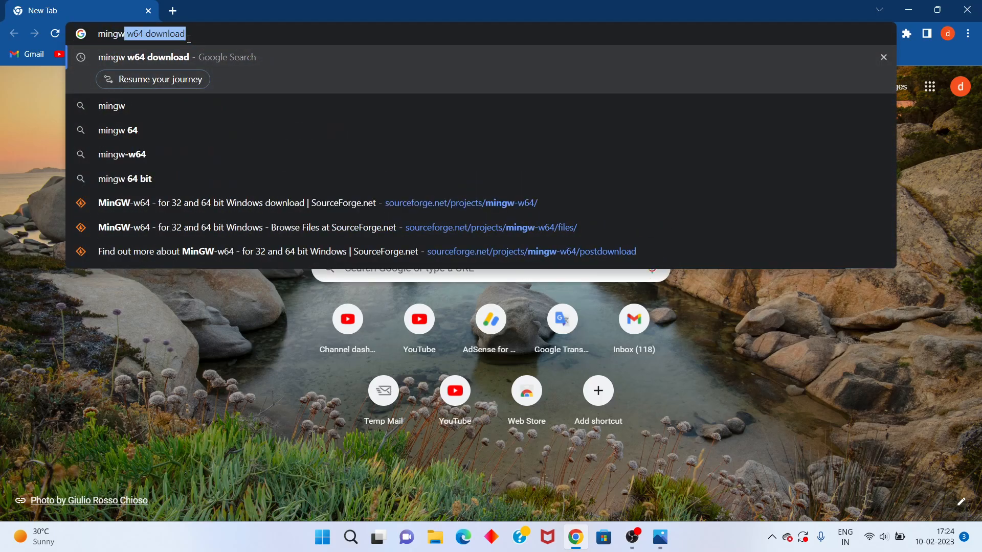
key(Right)
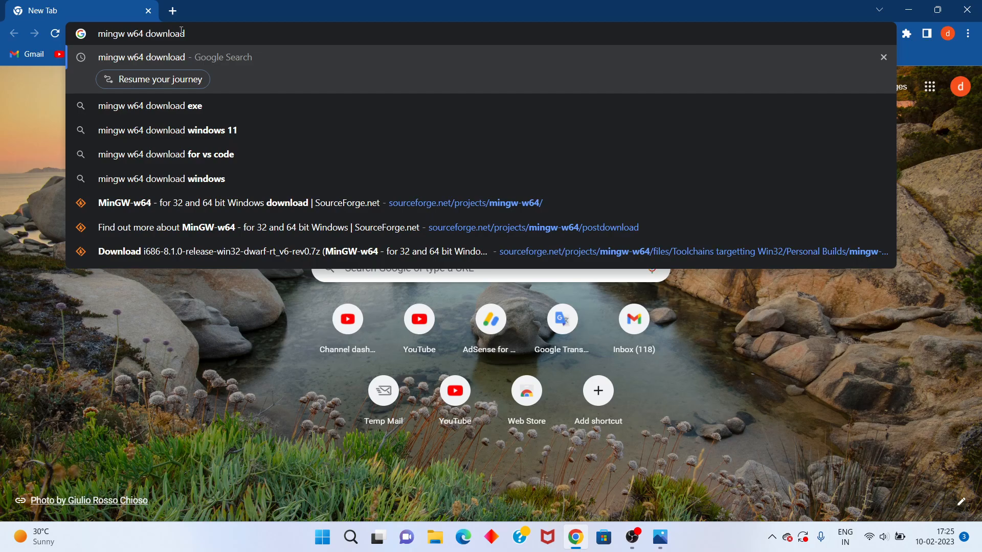
key(Return)
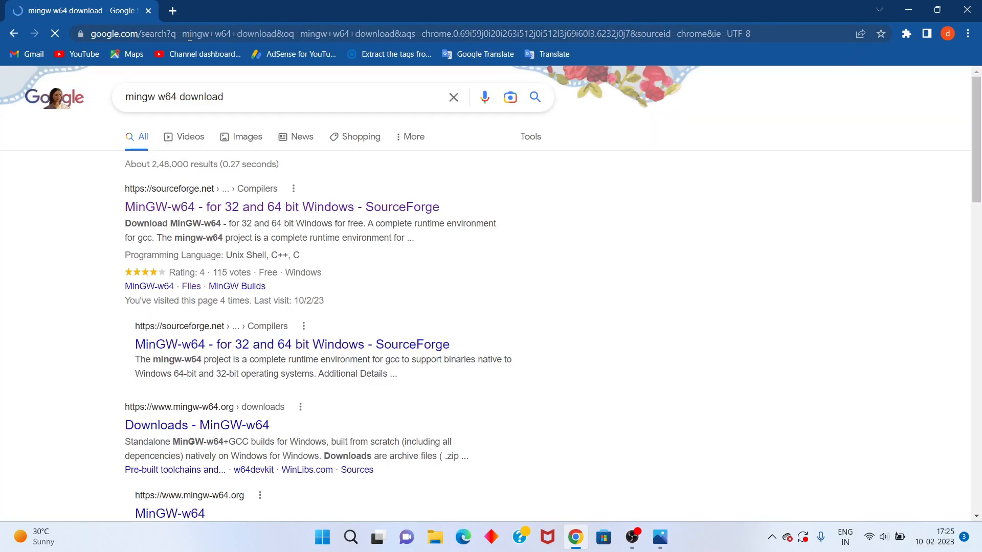
Open the MinGW-w64 project on SourceForge and go to the GCC build lists on its Files page.
click(268, 208)
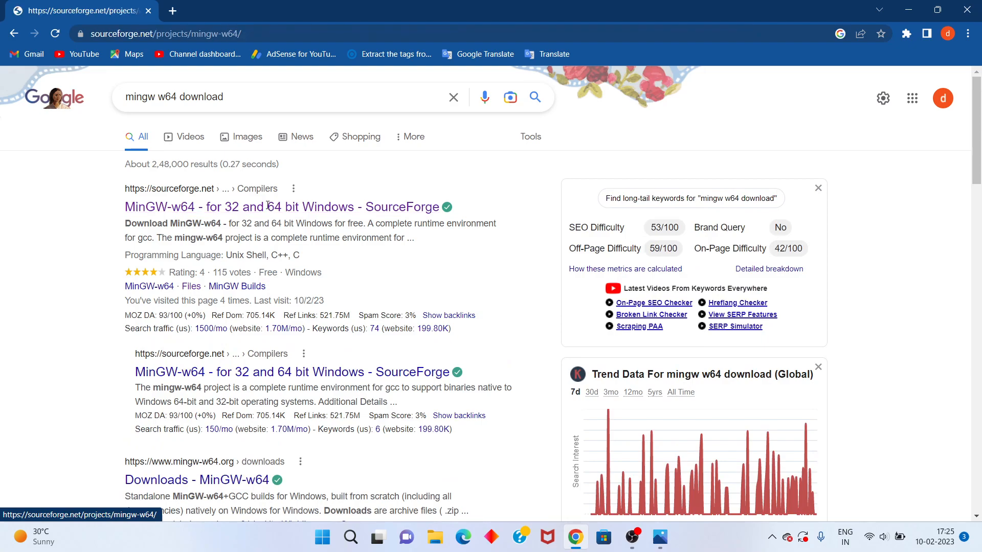
scroll(387, 235, down, 3)
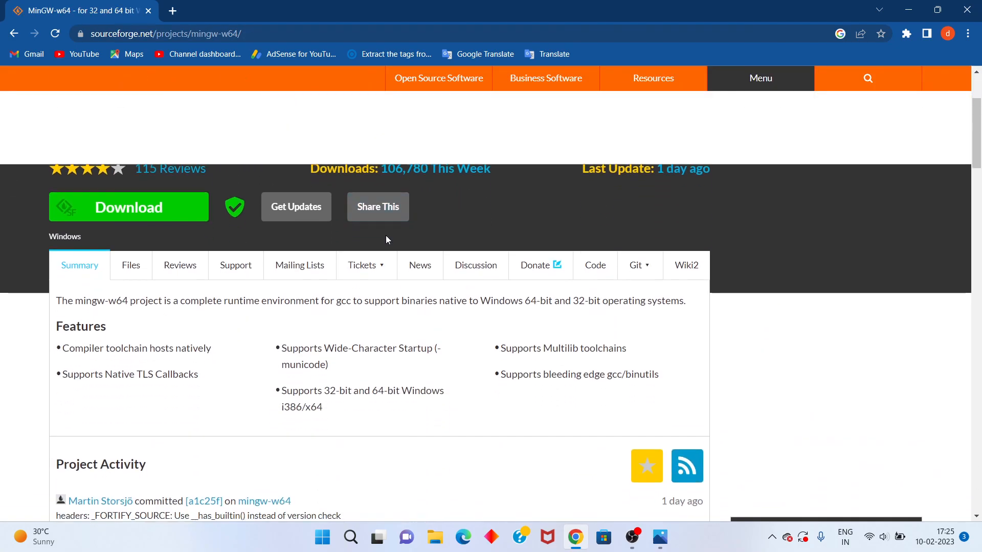
click(130, 266)
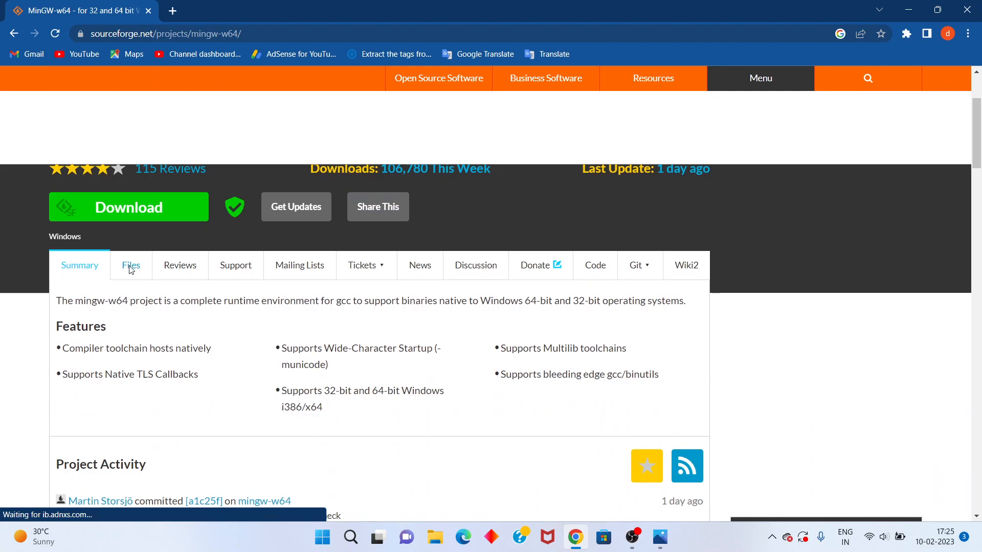
scroll(303, 340, down, 5)
scroll(302, 339, down, 5)
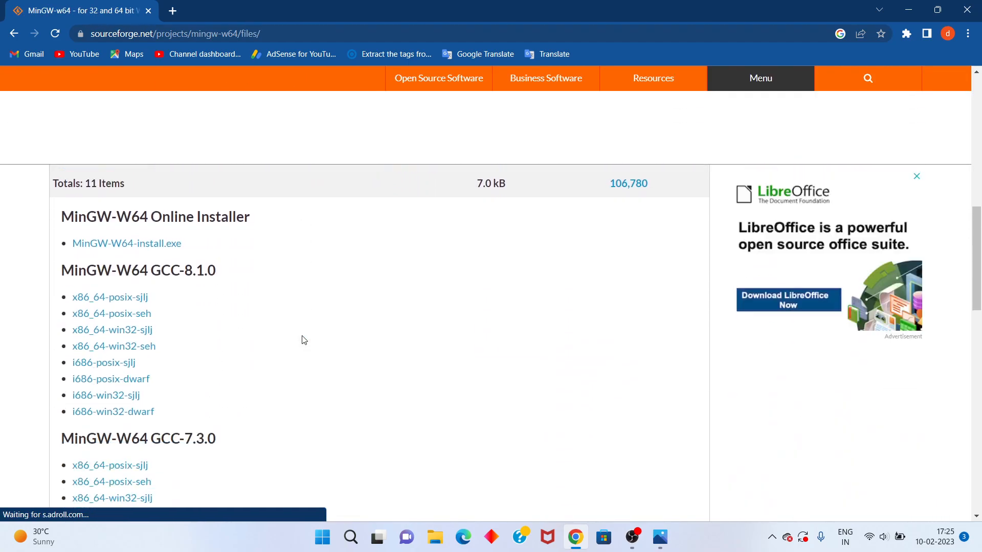
scroll(304, 340, down, 2)
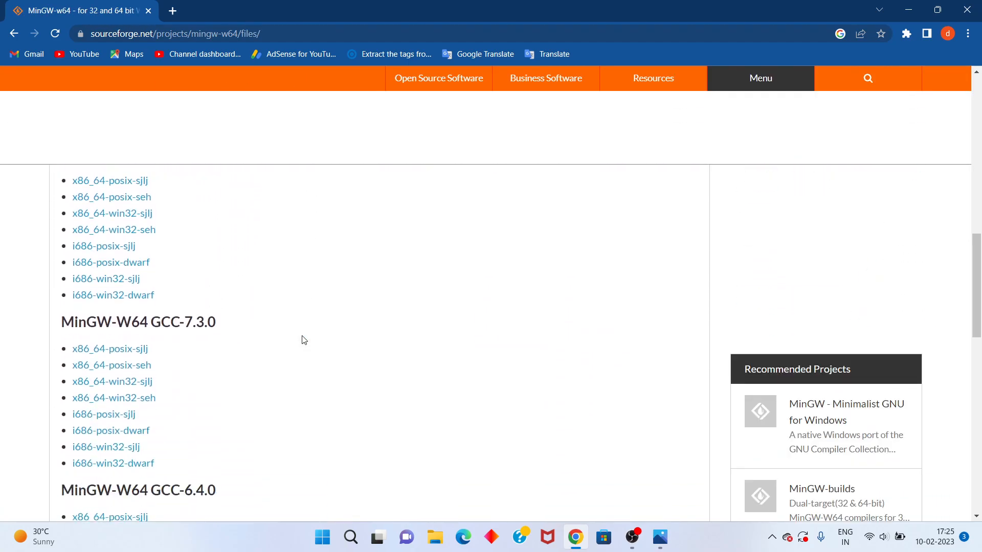
Check the build name in the installer error screenshot, and return to the MinGW-W64 GCC-8.1.0 builds.
click(660, 537)
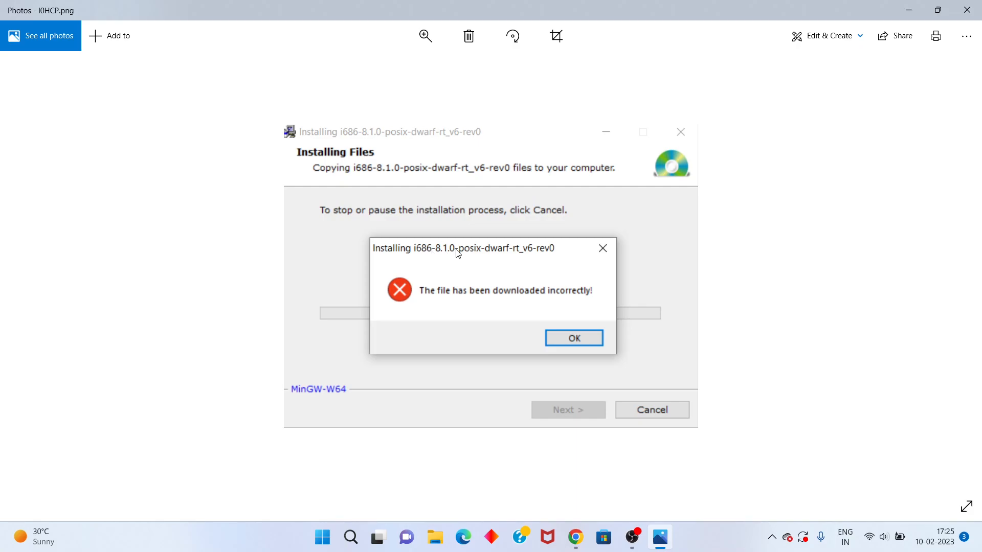
click(911, 8)
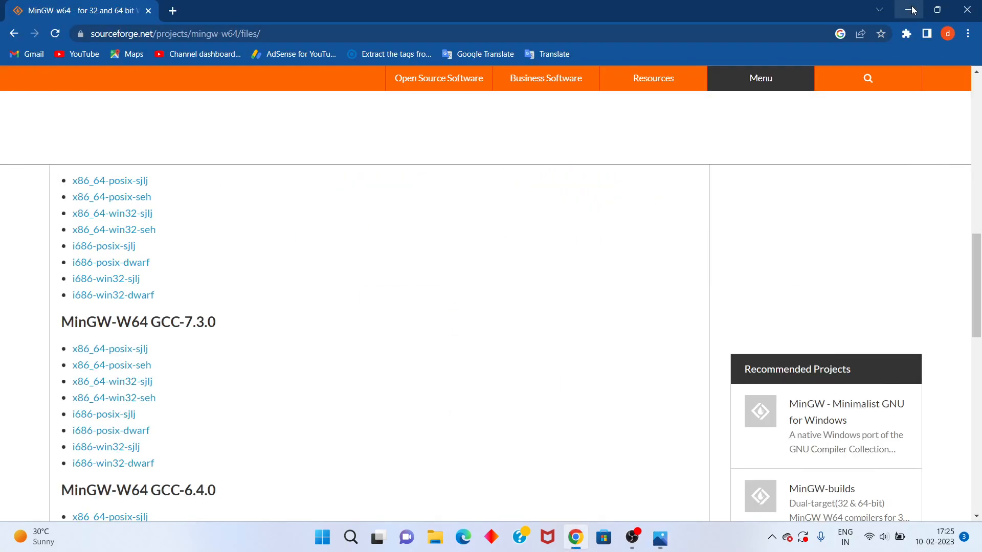
scroll(219, 283, up, 2)
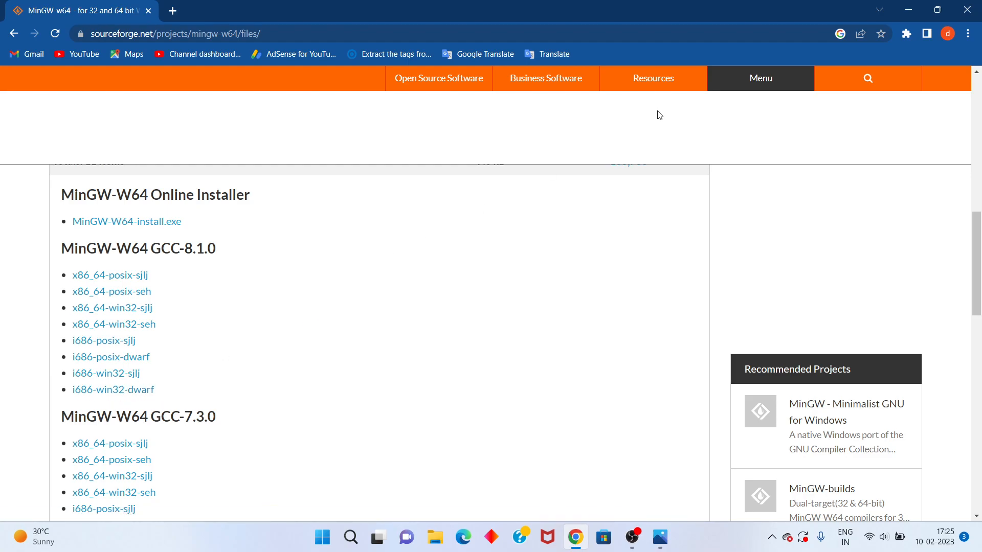
Search for "winrar 64 bit download" in a new tab and open the English versions on WinRAR's download page.
click(180, 11)
text(w)
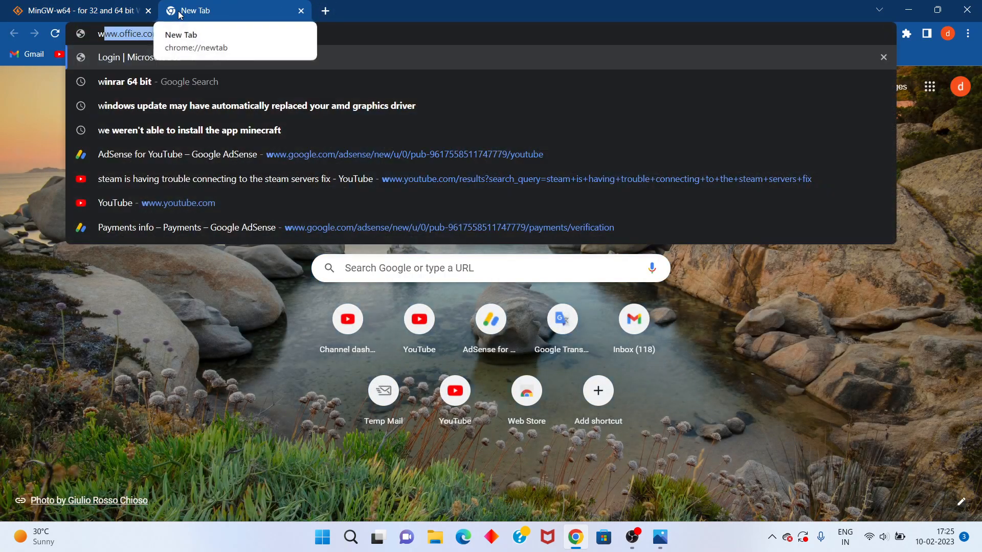
text(inrar)
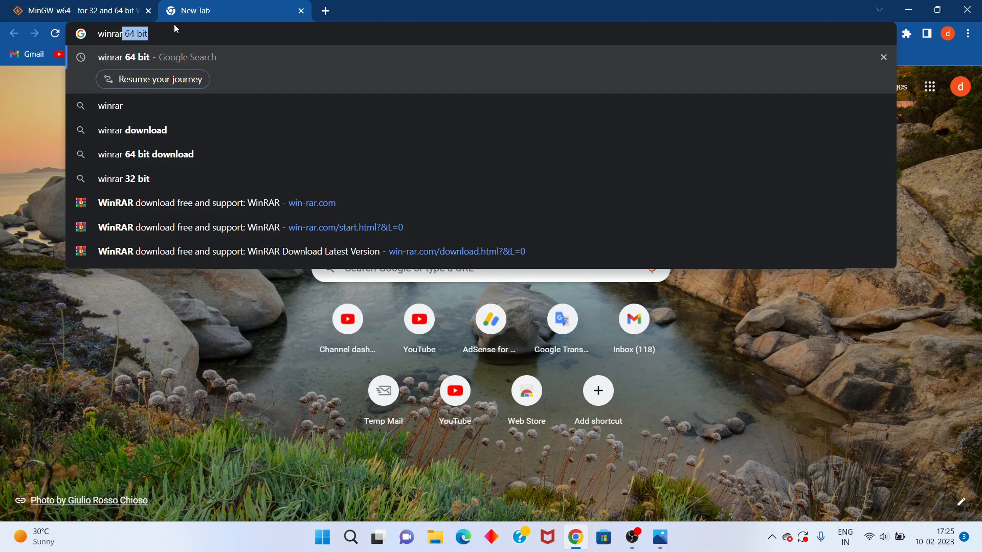
click(229, 155)
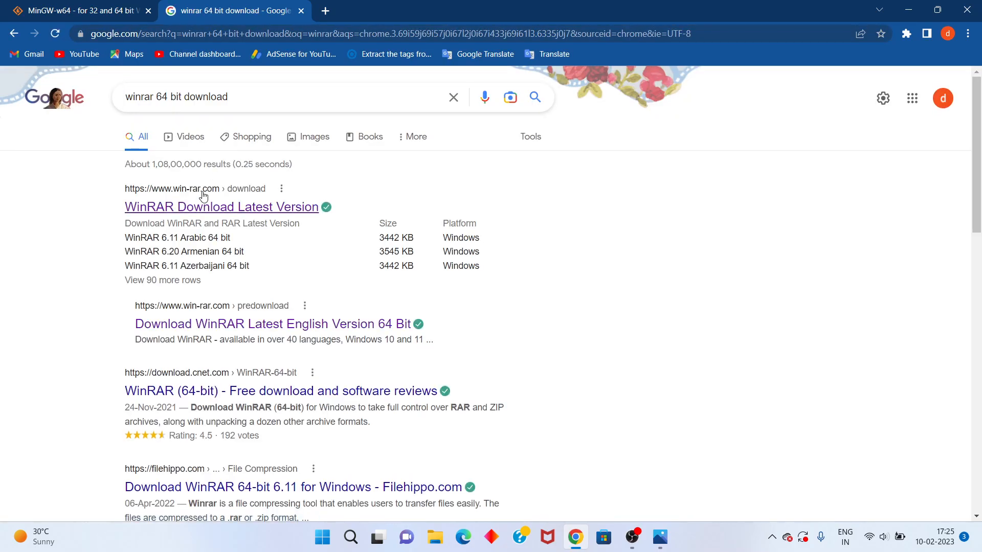
click(229, 215)
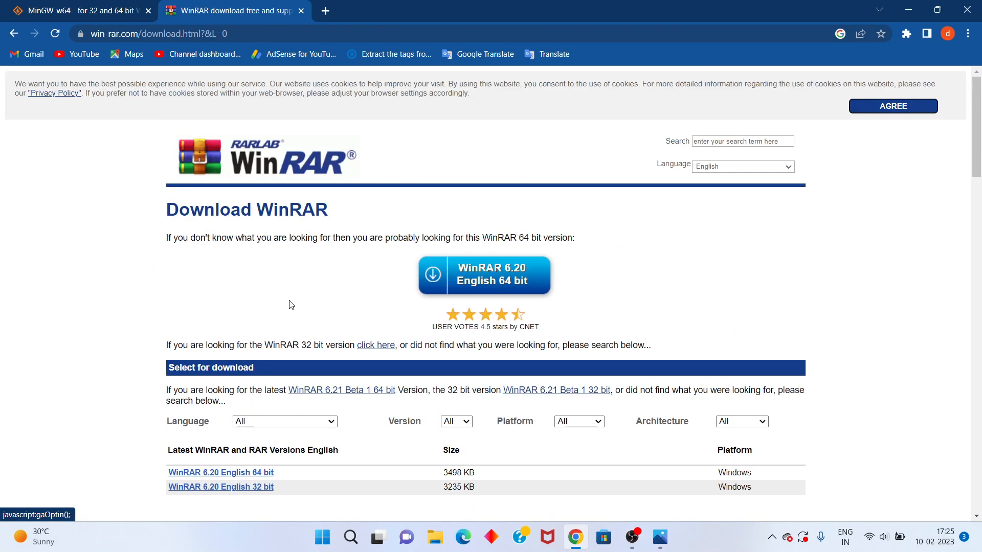
scroll(290, 305, down, 3)
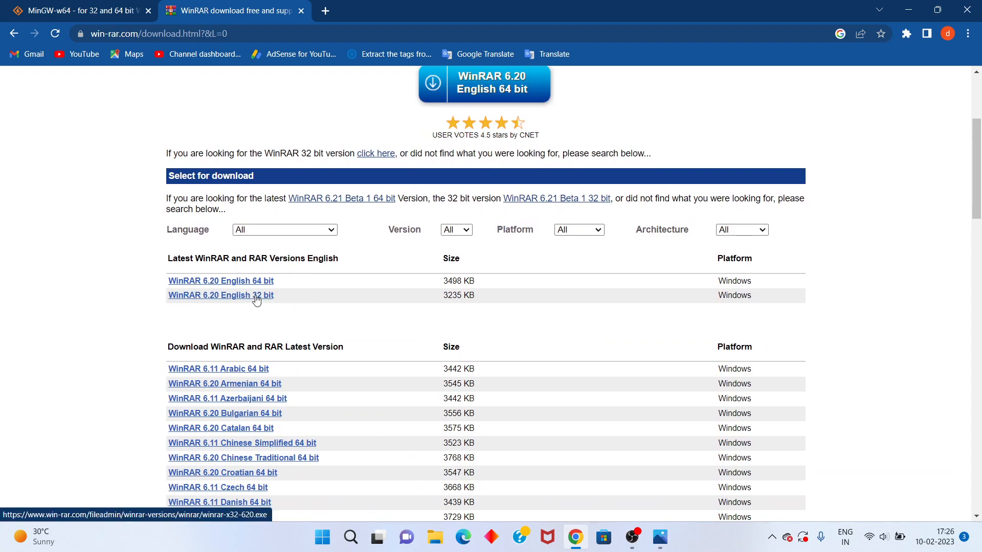
Switch to File Explorer and display the WinRAR extraction options for the i686-8.1.0-release-win32-dwarf-rt_v6-rev0 archive in Downloads.
click(919, 9)
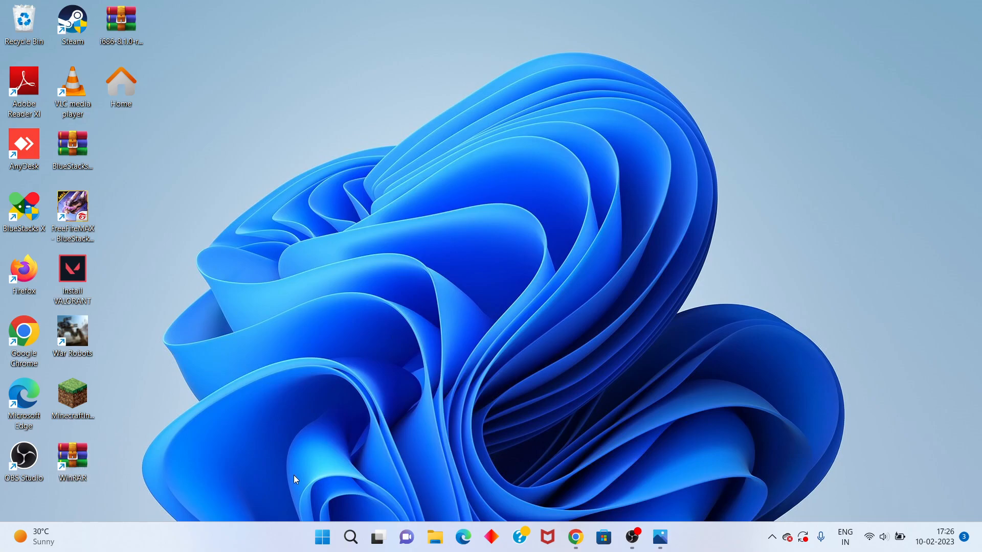
click(443, 541)
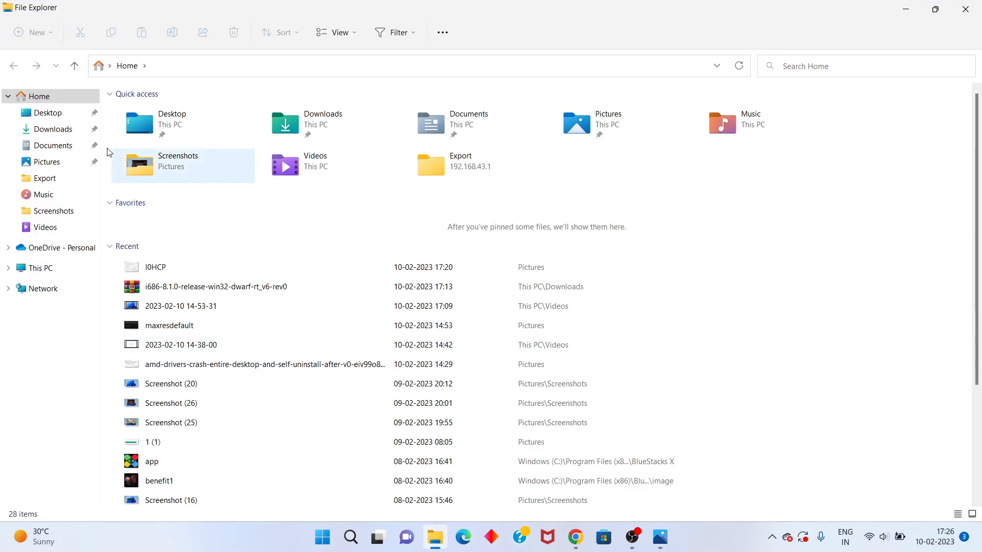
click(53, 129)
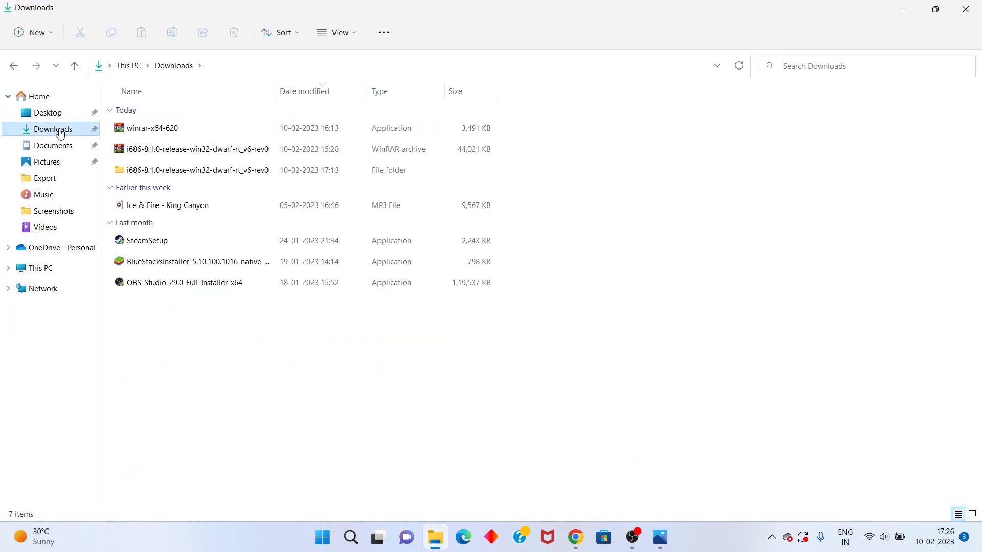
click(200, 151)
right_click(224, 152)
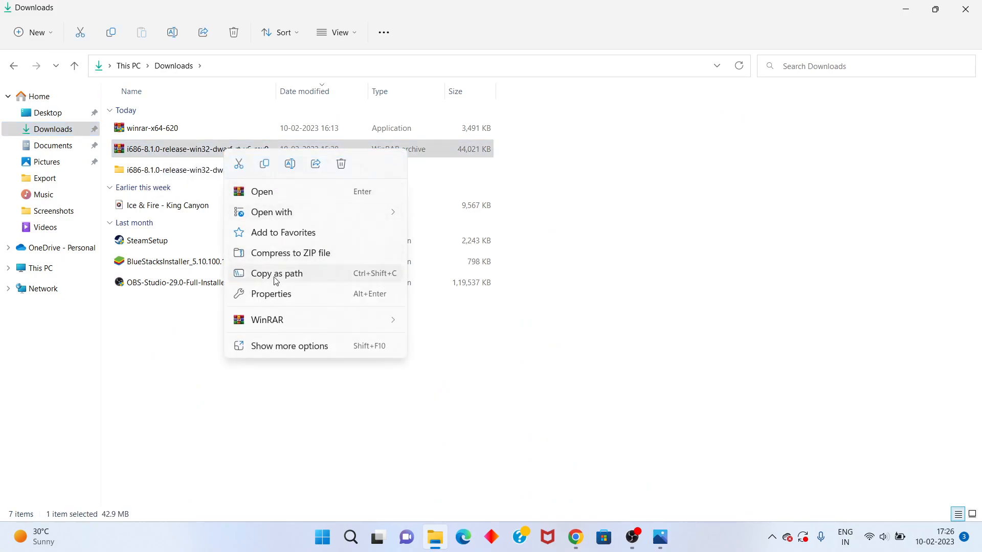
mouse_move(285, 325)
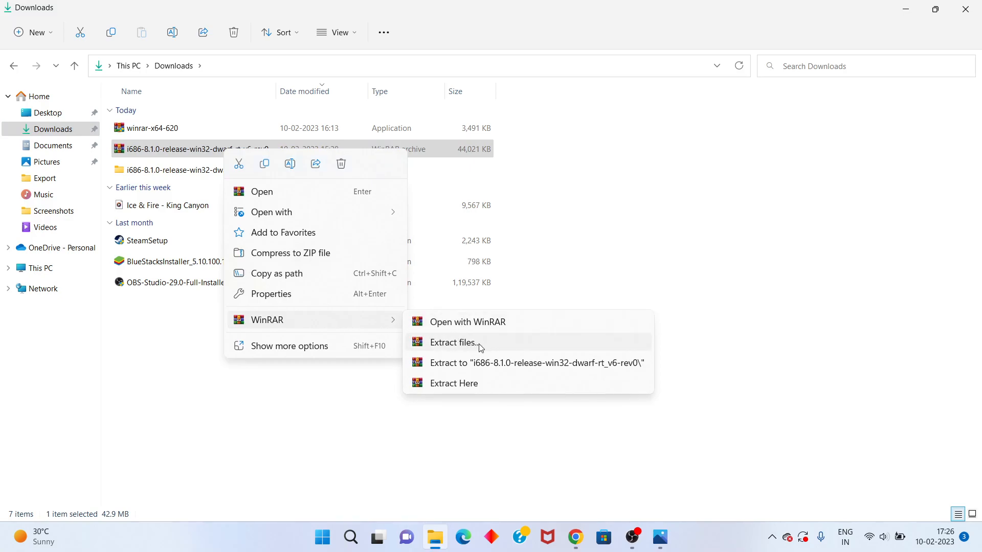
Open the extracted i686-8.1.0-release-win32-dwarf-rt_v6-rev0 folder and display the copy options for its mingw32 folder.
click(184, 175)
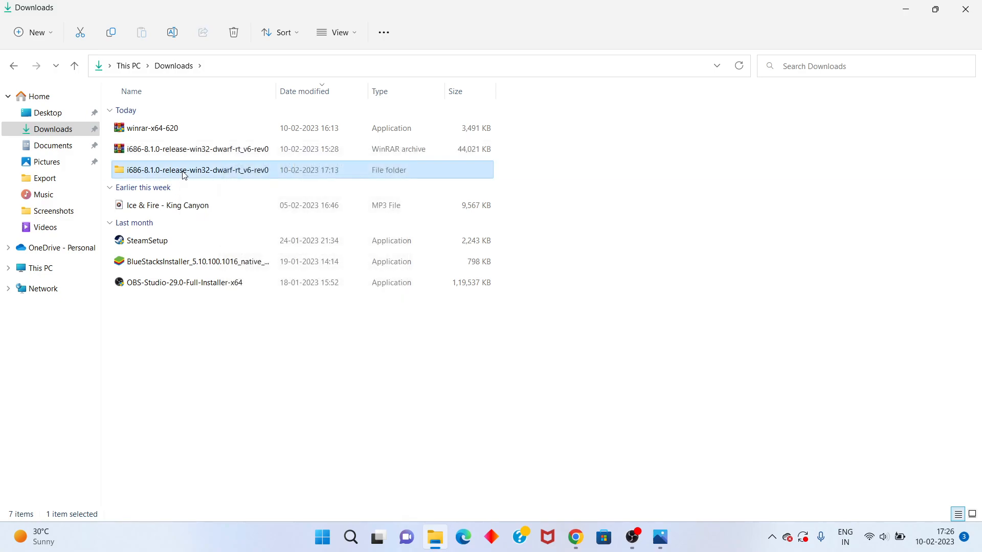
double_click(185, 175)
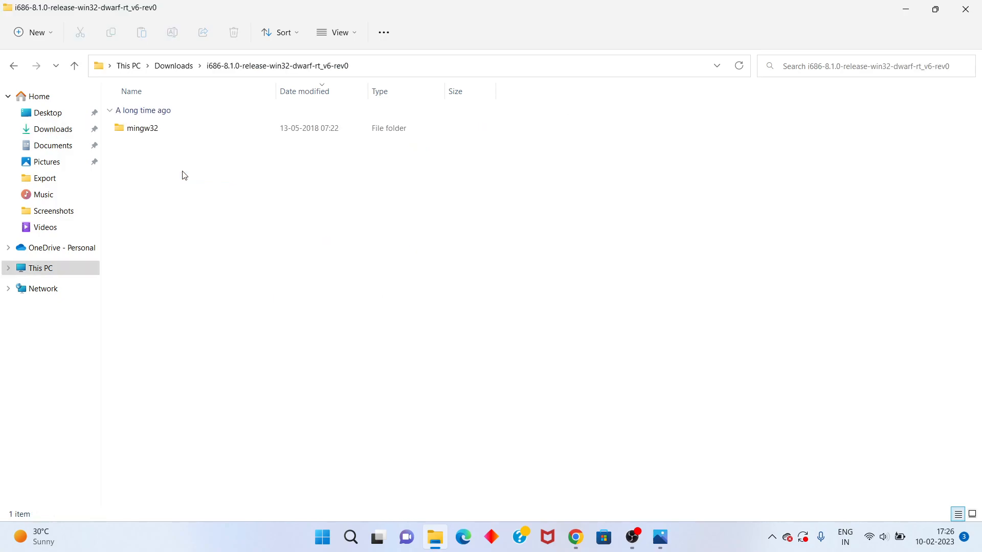
right_click(184, 132)
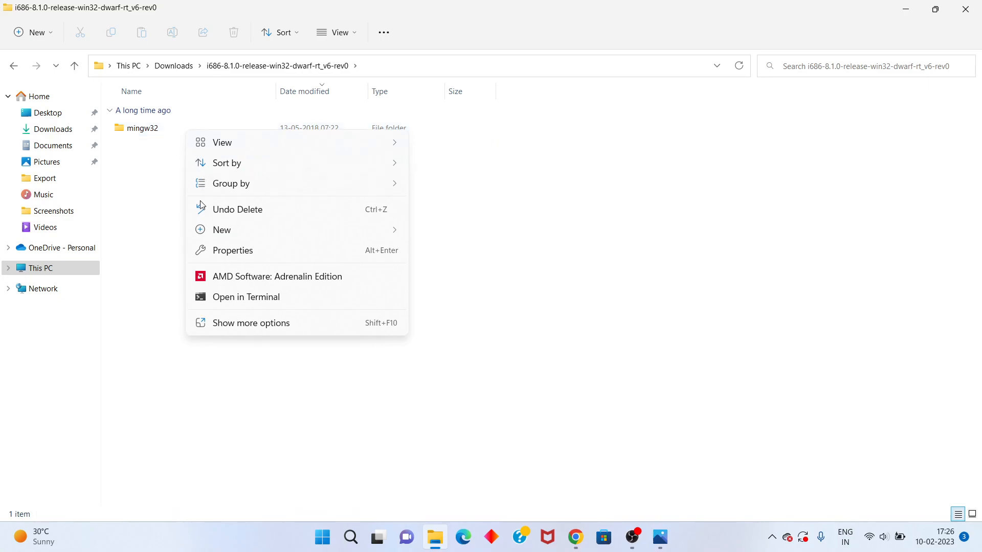
click(158, 134)
right_click(158, 134)
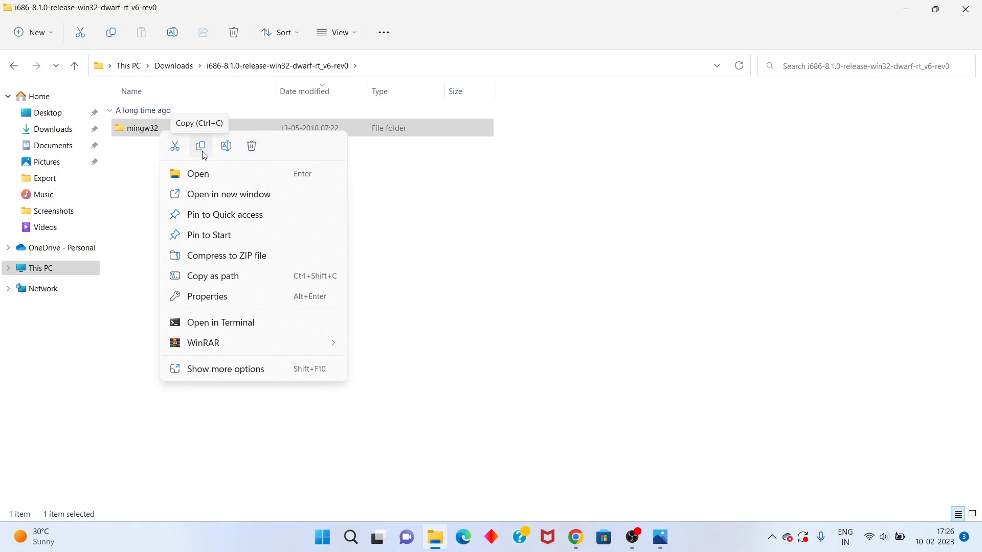
Open the Windows (C:) drive and examine the options available for its empty area, leaving the contents alone.
click(67, 271)
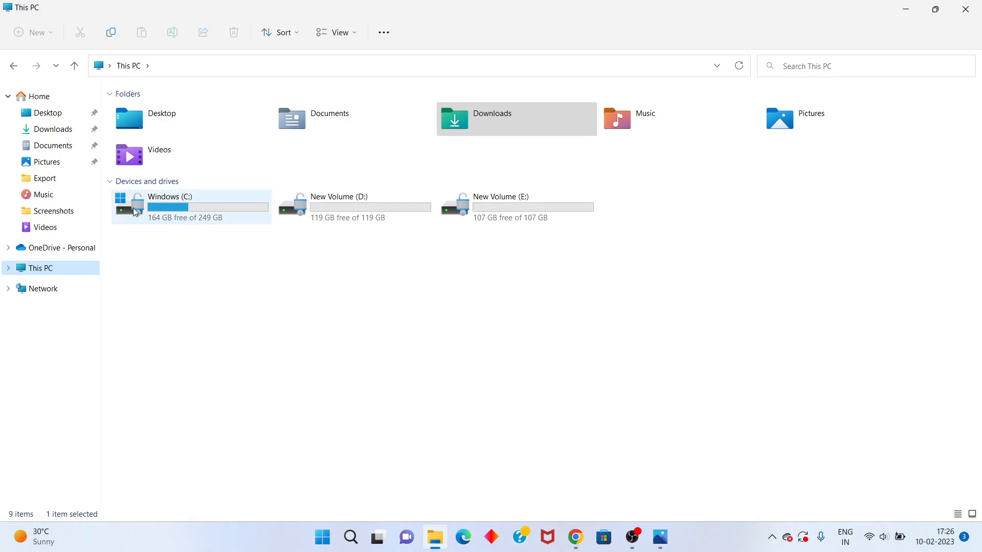
double_click(219, 202)
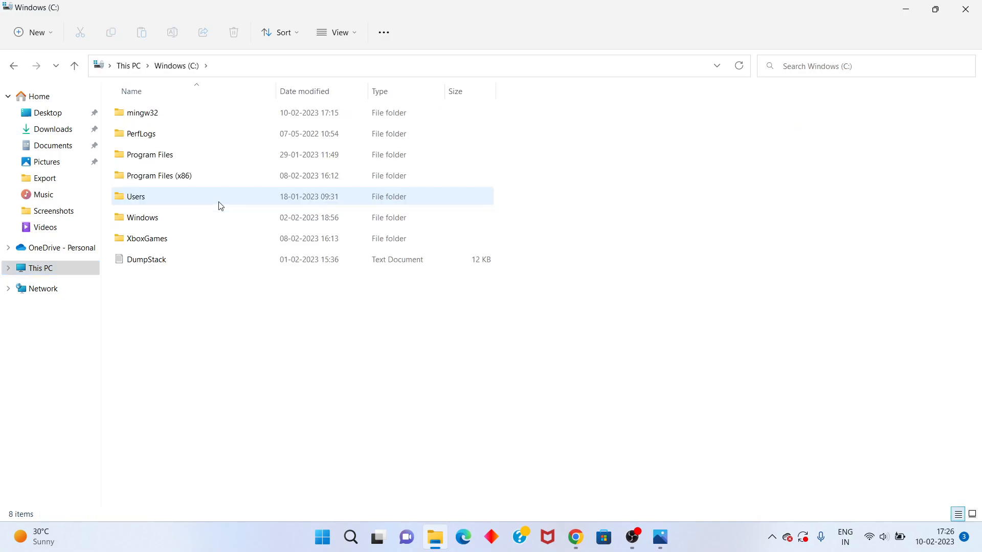
right_click(274, 315)
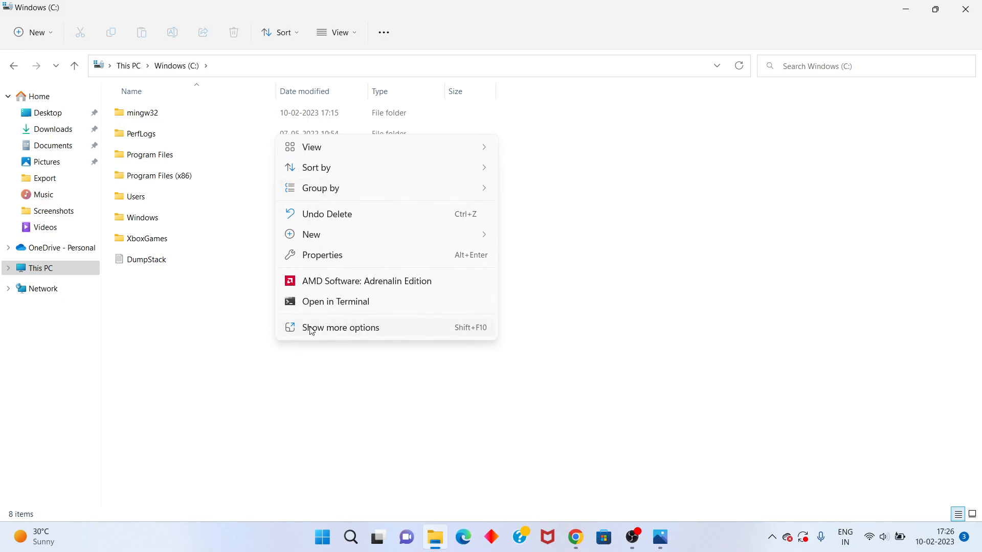
click(250, 330)
right_click(251, 330)
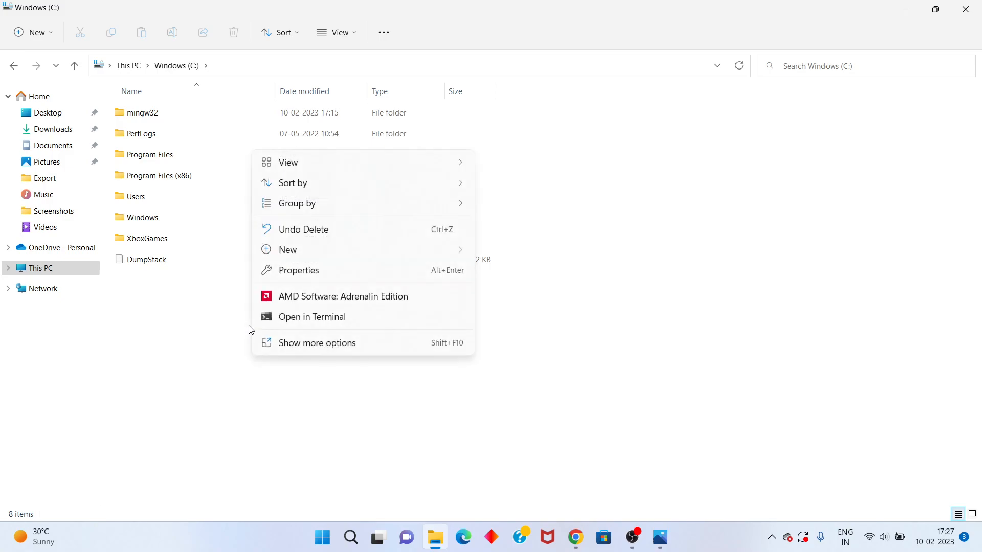
click(178, 308)
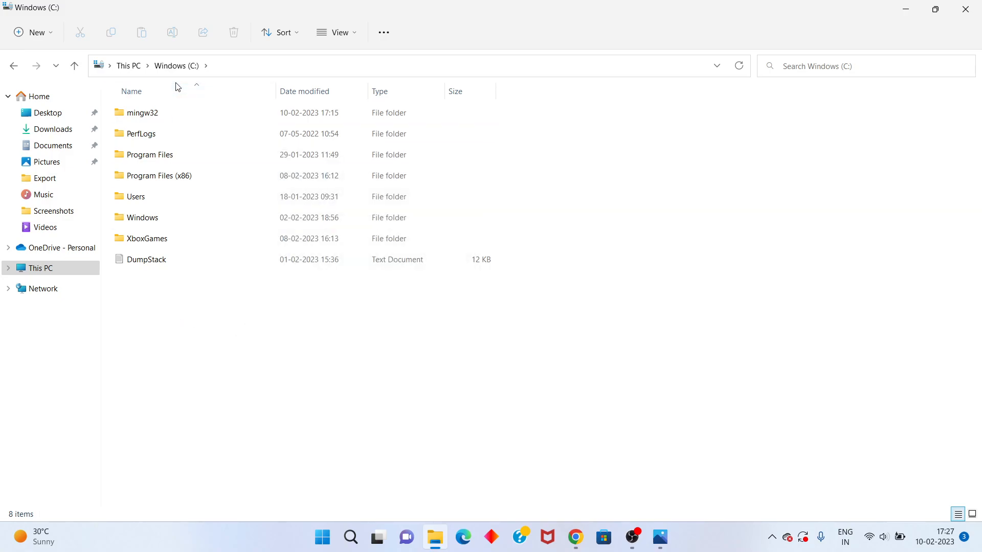
right_click(280, 314)
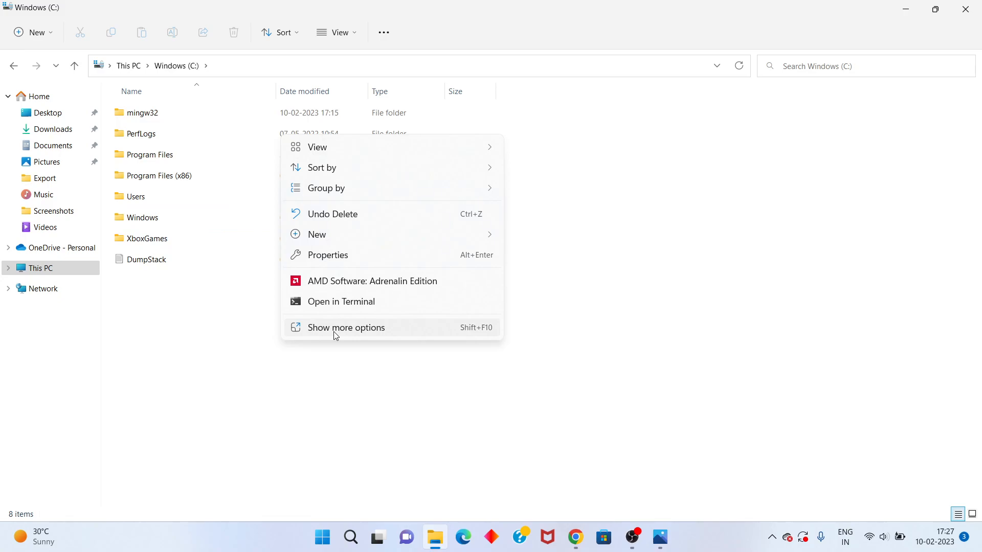
mouse_move(355, 239)
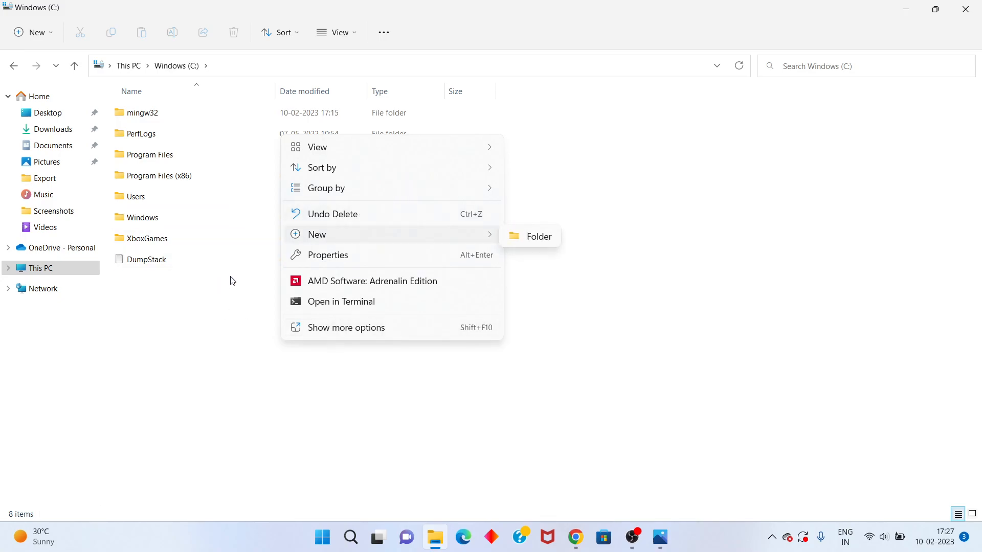
click(176, 121)
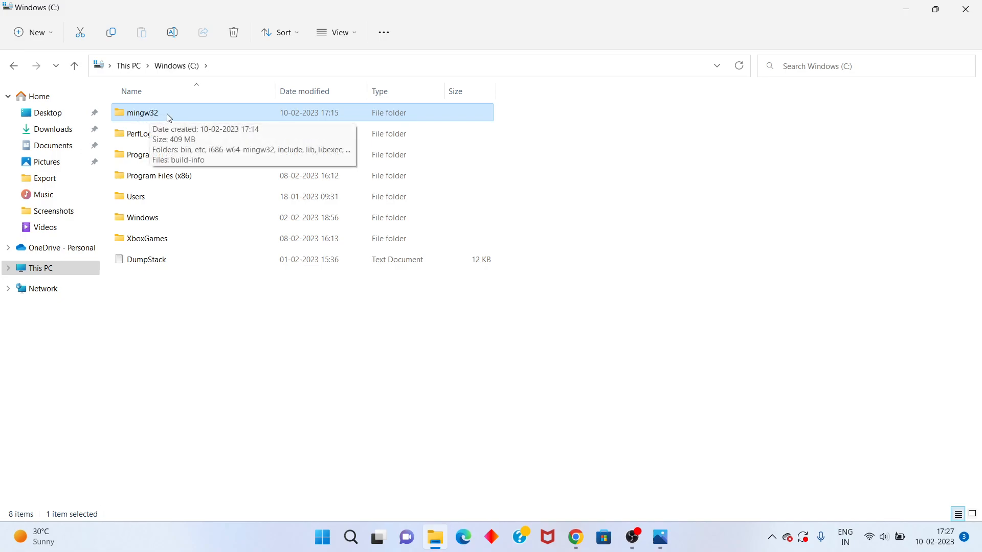
Open the bin folder inside mingw32 on the C: drive, copy its path C:\mingw32\bin and close the File Explorer window.
double_click(169, 114)
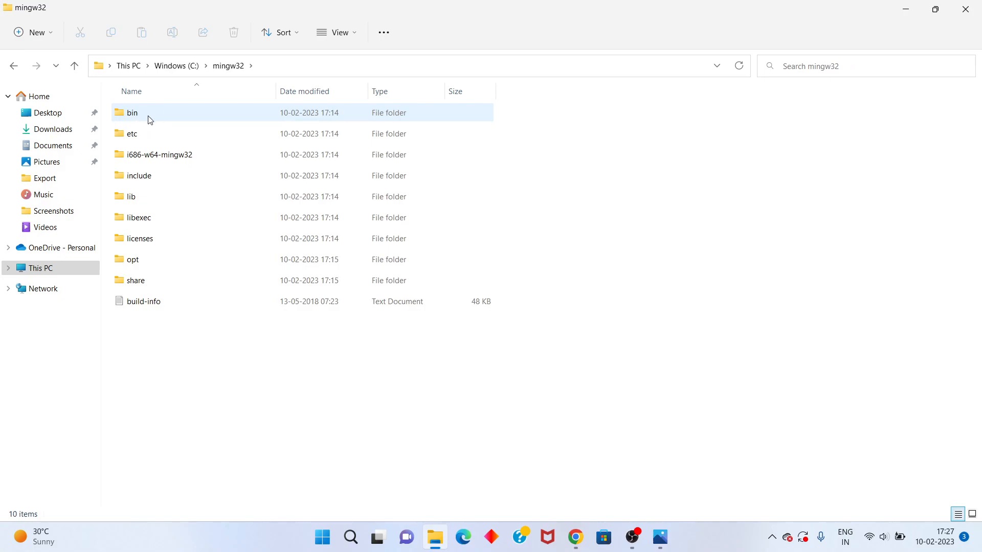
double_click(167, 117)
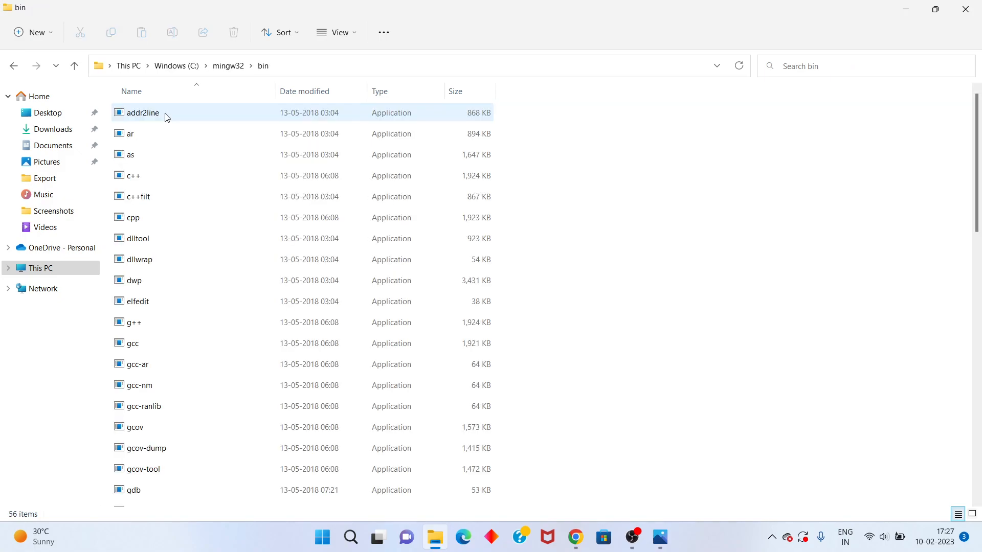
click(299, 67)
key(ctrl+c)
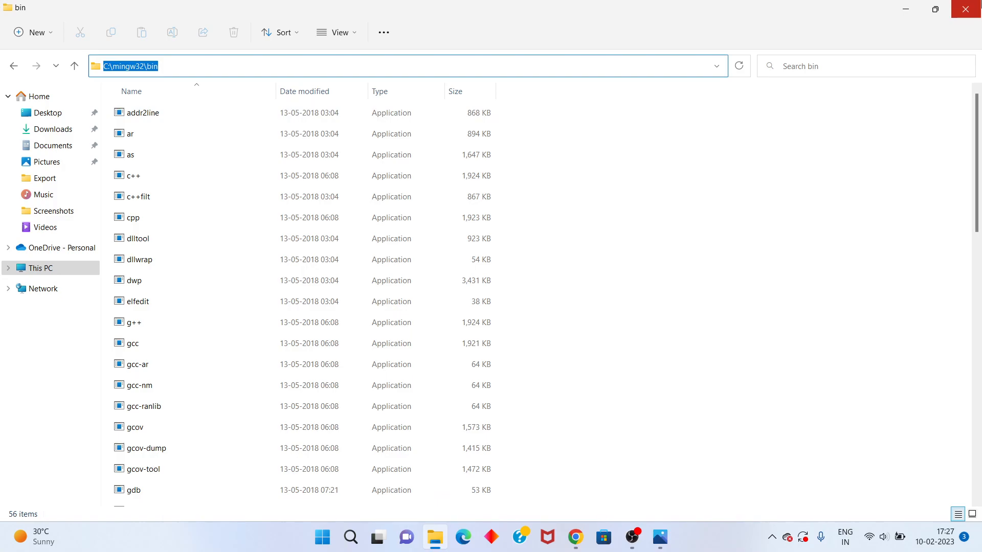
click(965, 8)
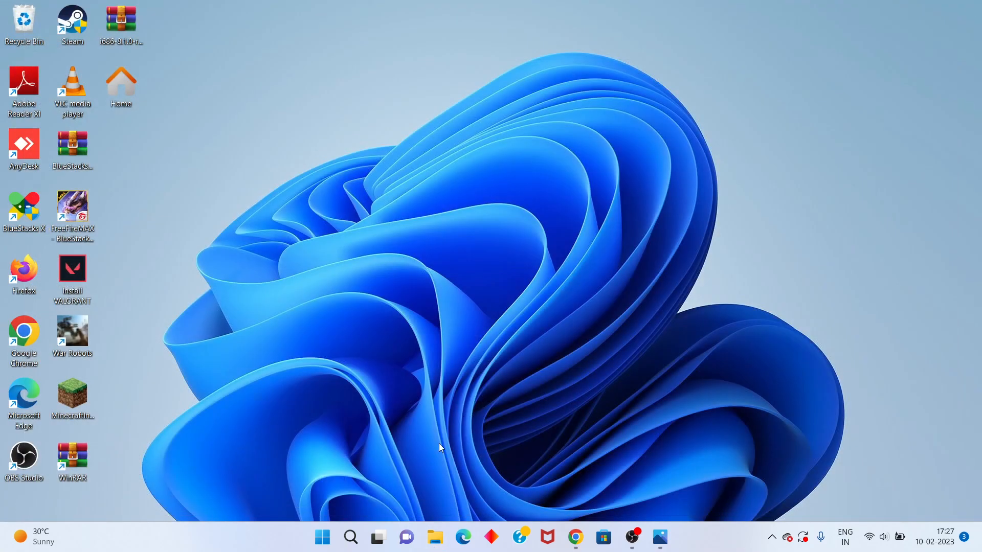
Search Windows for "edit", open the system environment variables and bring up the system Path variable for editing.
click(350, 537)
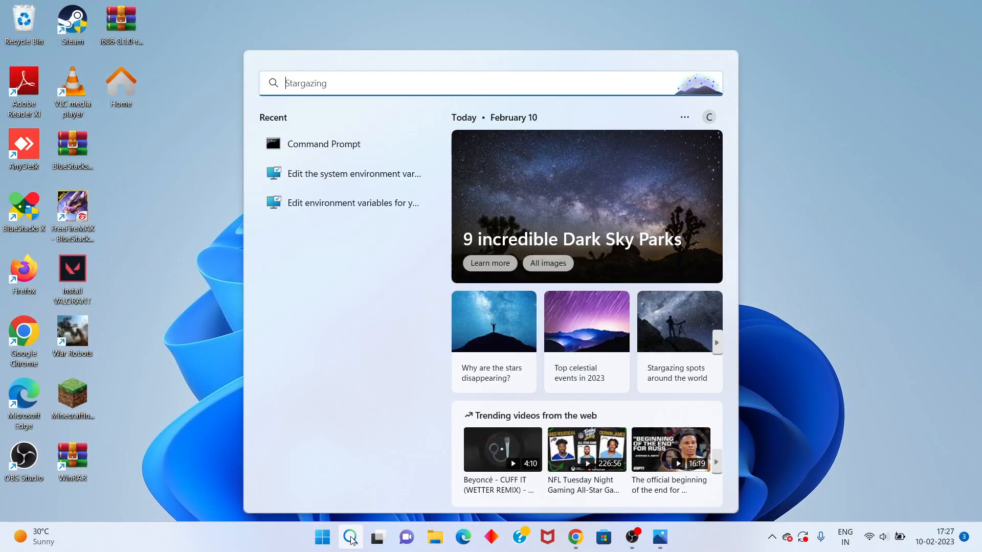
text(edit)
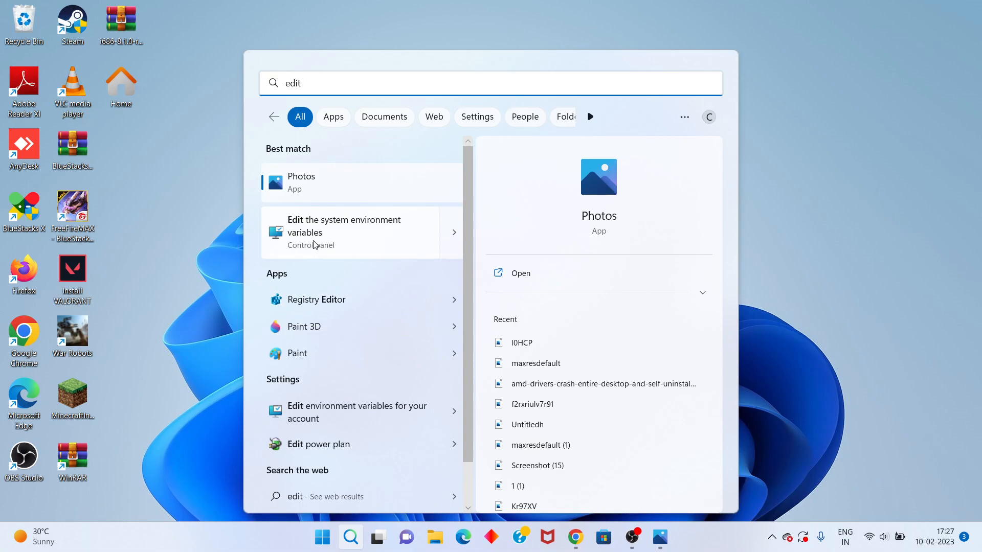
click(389, 237)
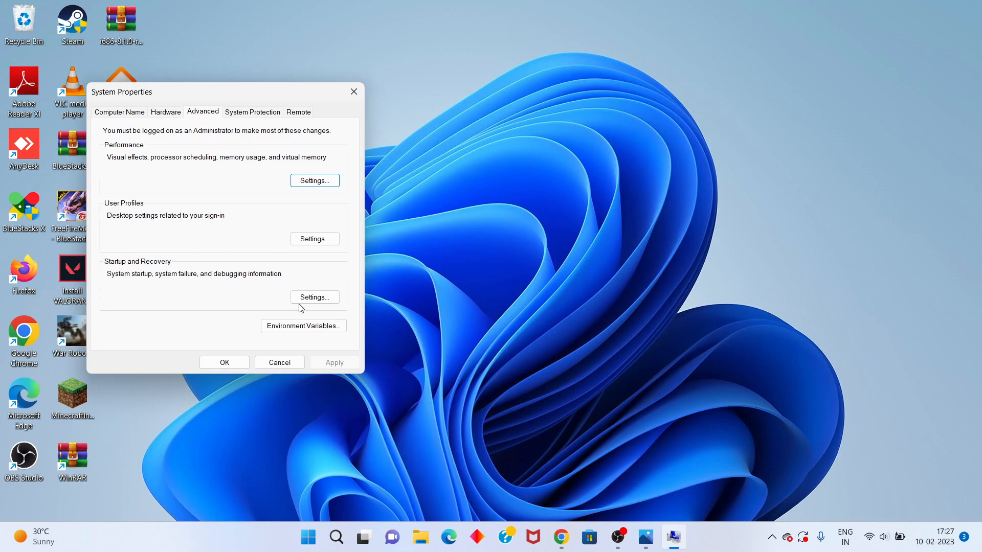
click(335, 328)
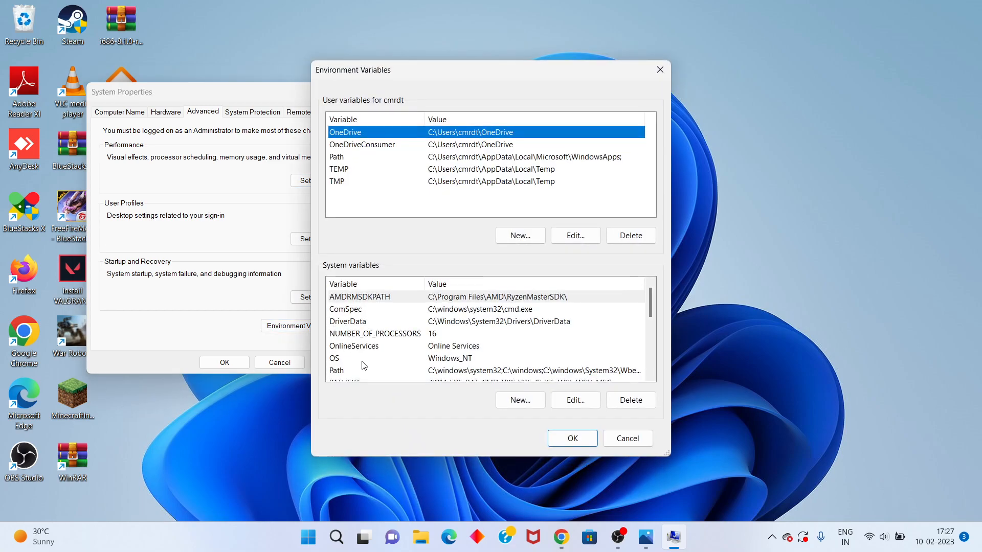
click(457, 372)
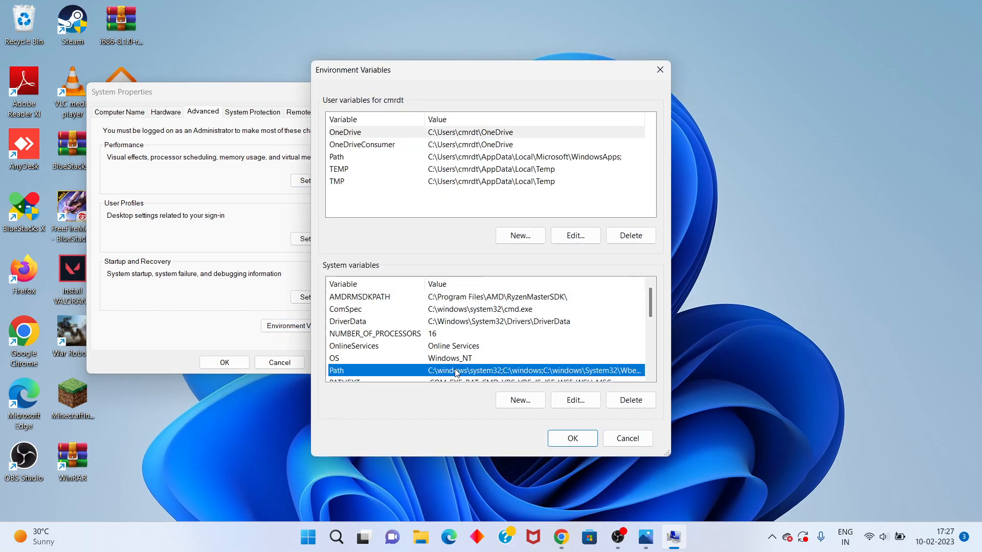
click(563, 401)
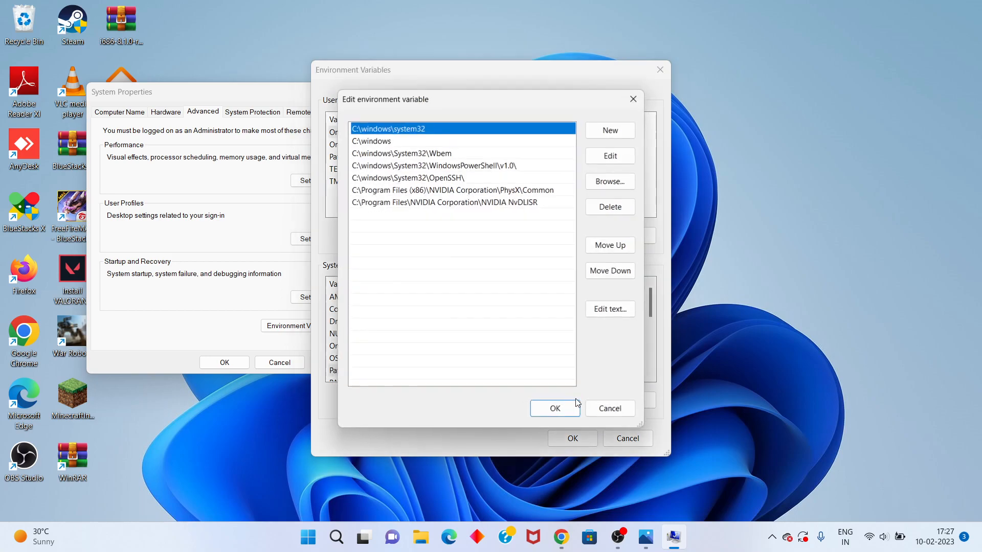
Try to add C:\mingw32\bin as a new entry in the system Path variable, cancelling out of all the open dialogs.
click(609, 132)
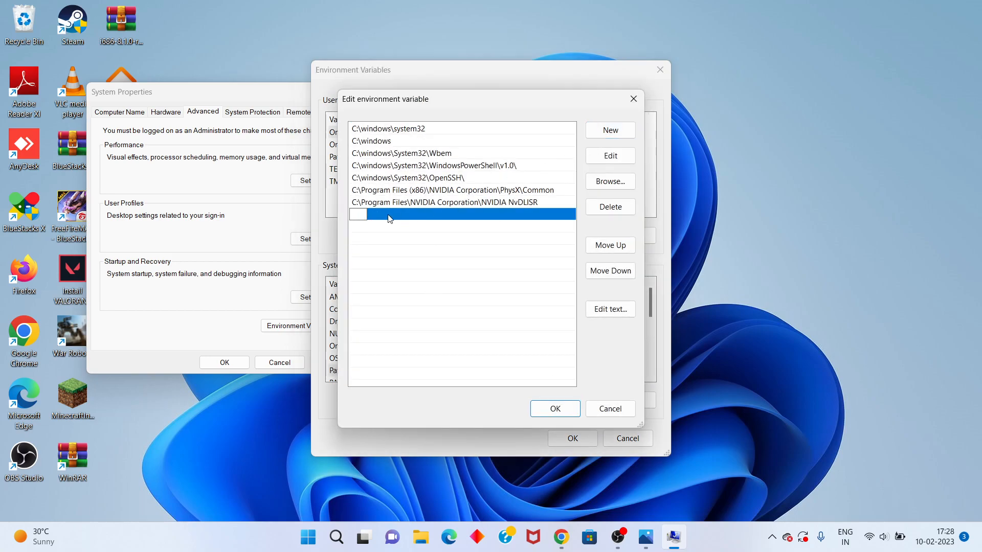
key(ctrl+v)
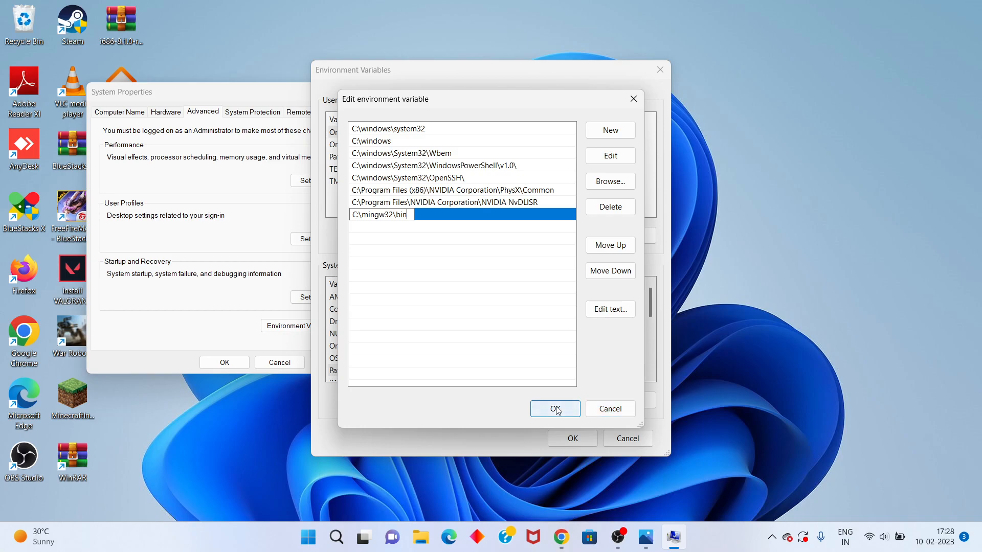
click(620, 413)
click(621, 412)
click(624, 437)
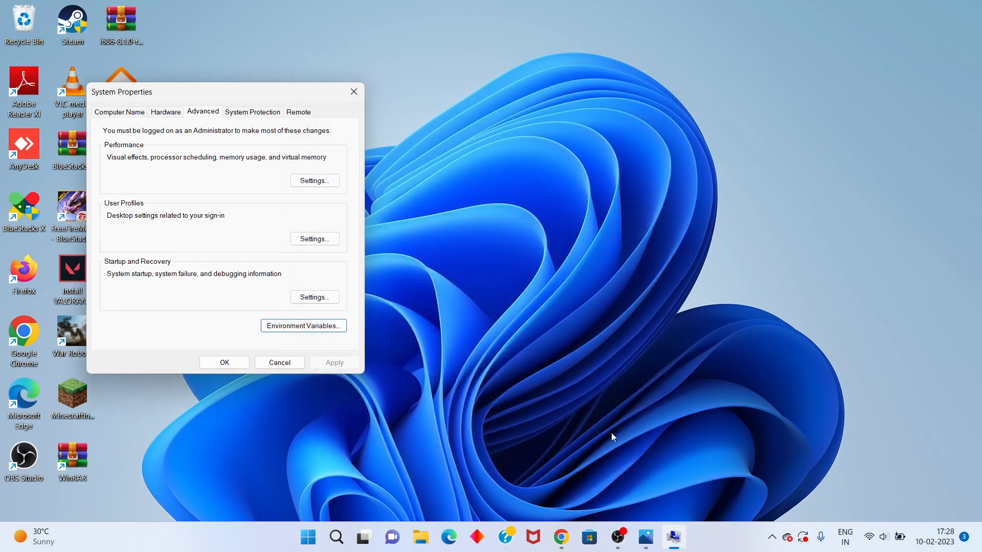
click(282, 364)
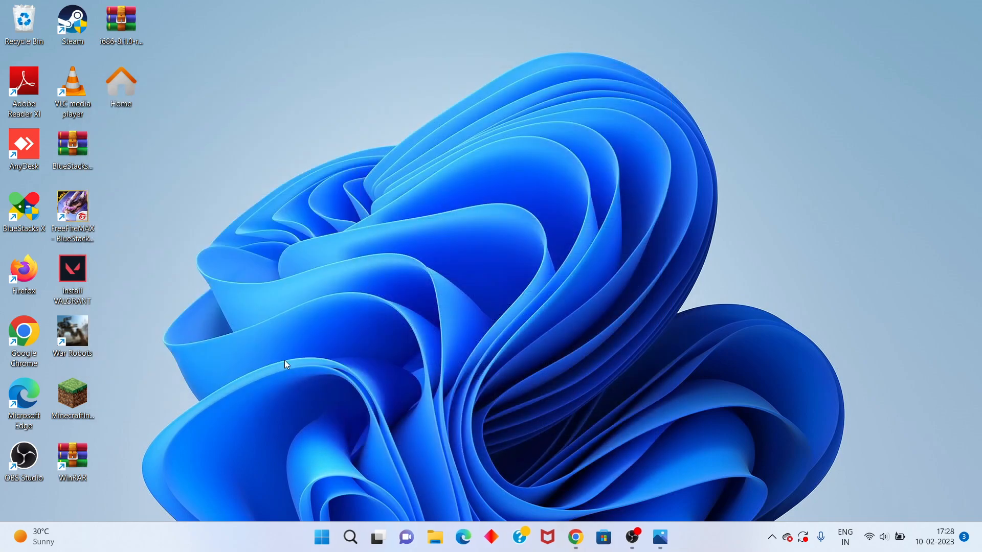
Open Command Prompt as administrator, enter a gcc command at the prompt and close the window.
click(356, 541)
text(cmd)
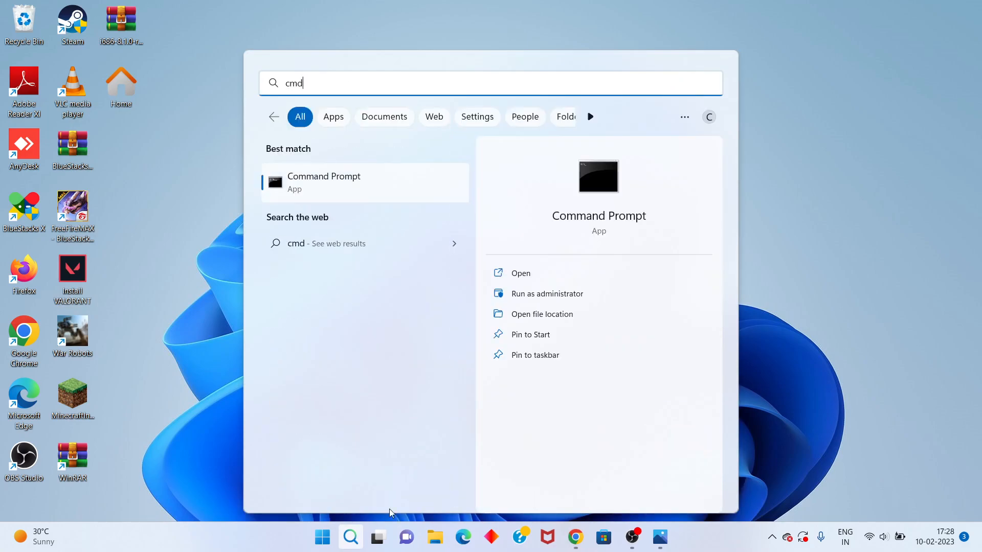
click(570, 302)
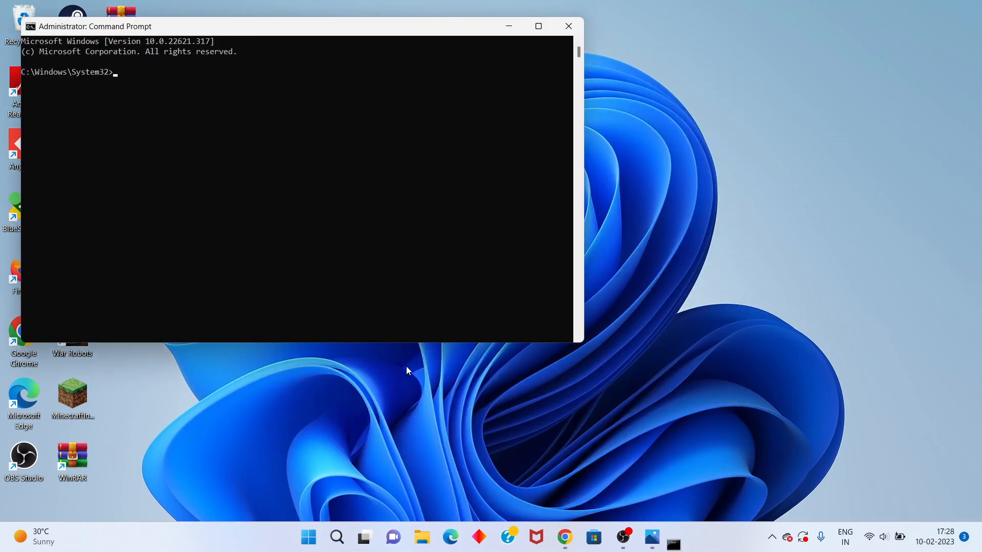
text(gcc)
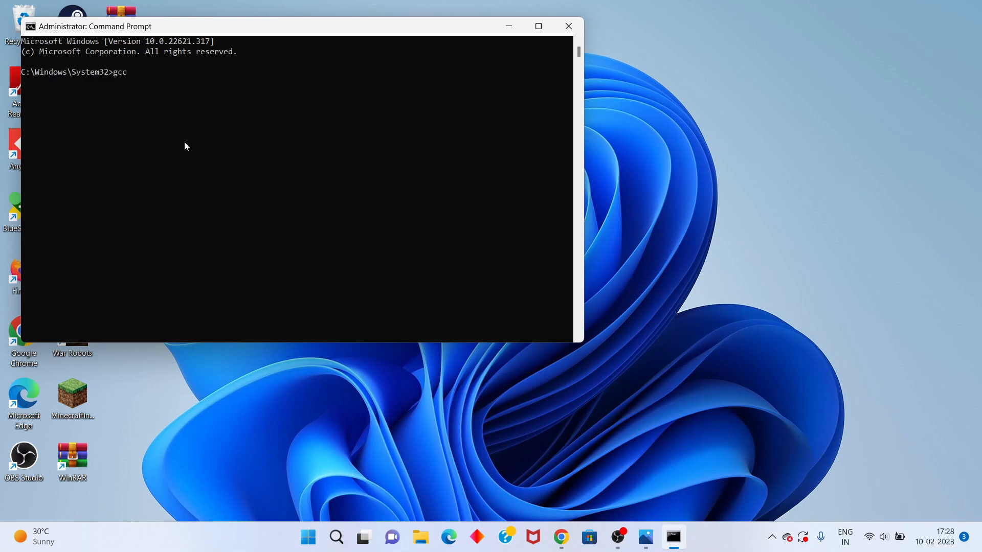
text( ---)
click(568, 26)
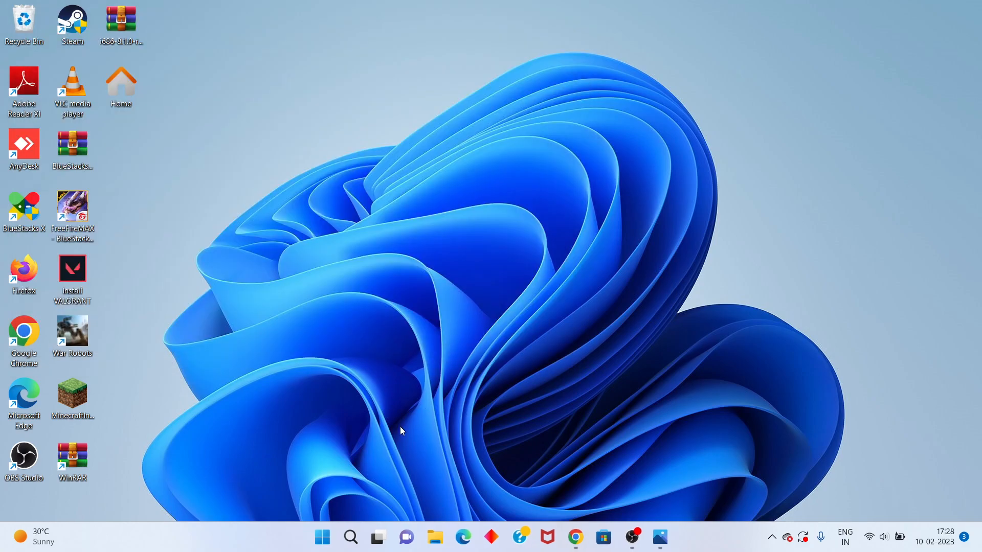
Display the computer's power options, including Restart.
click(326, 538)
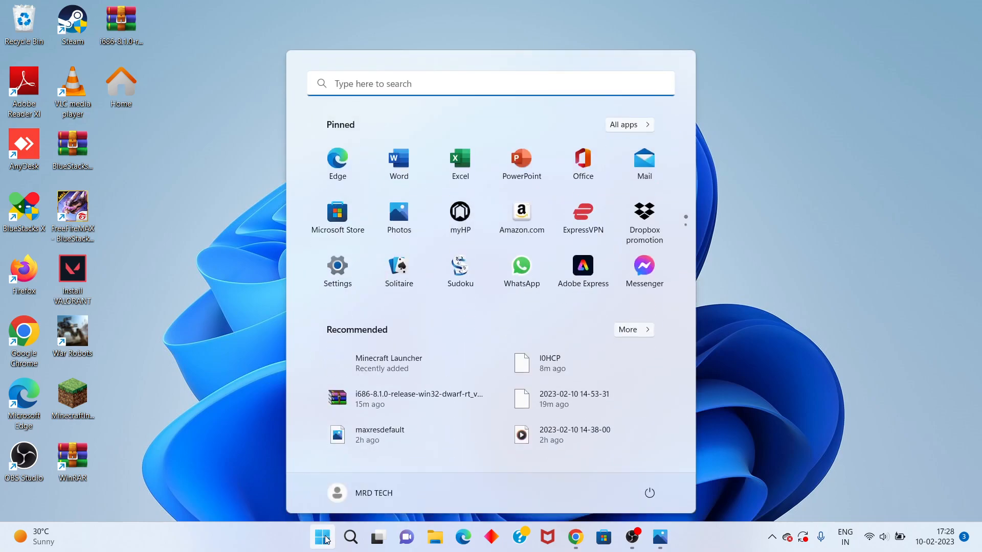
click(649, 494)
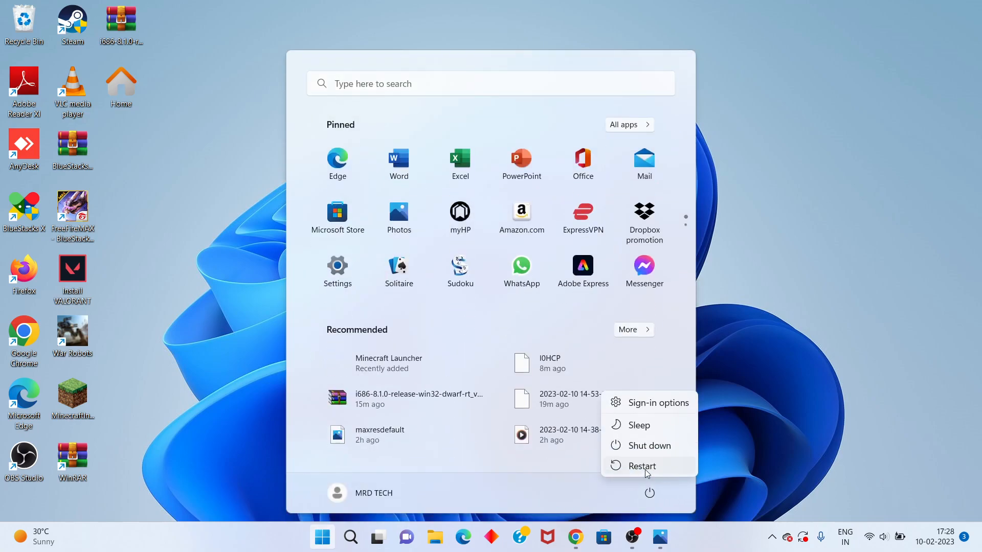